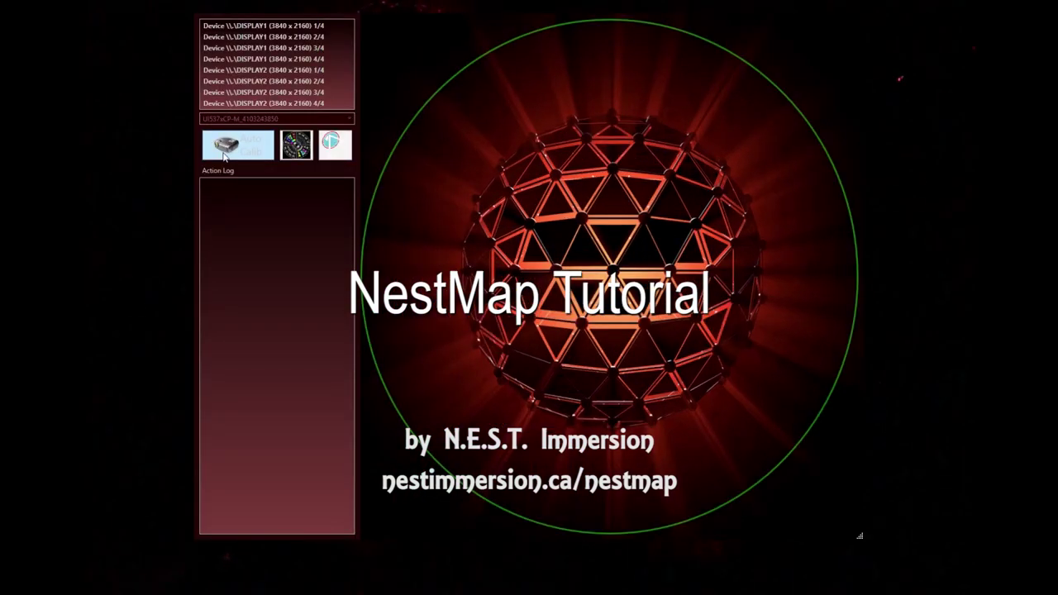
Step: Auto-calibrate all eight projectors, then switch the projection back to the sphere image
left_click(223, 157)
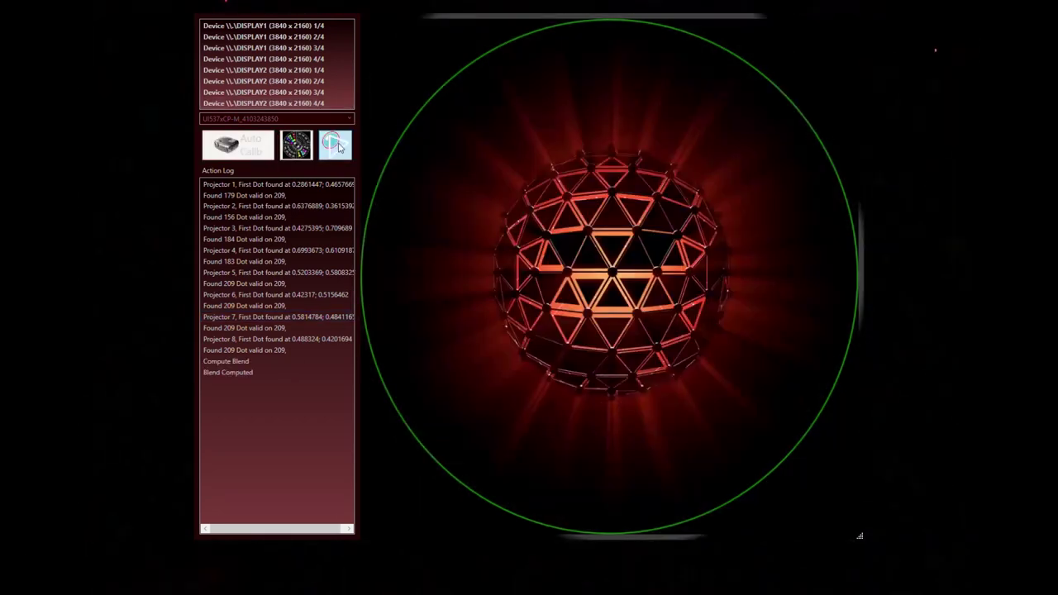
left_click(335, 146)
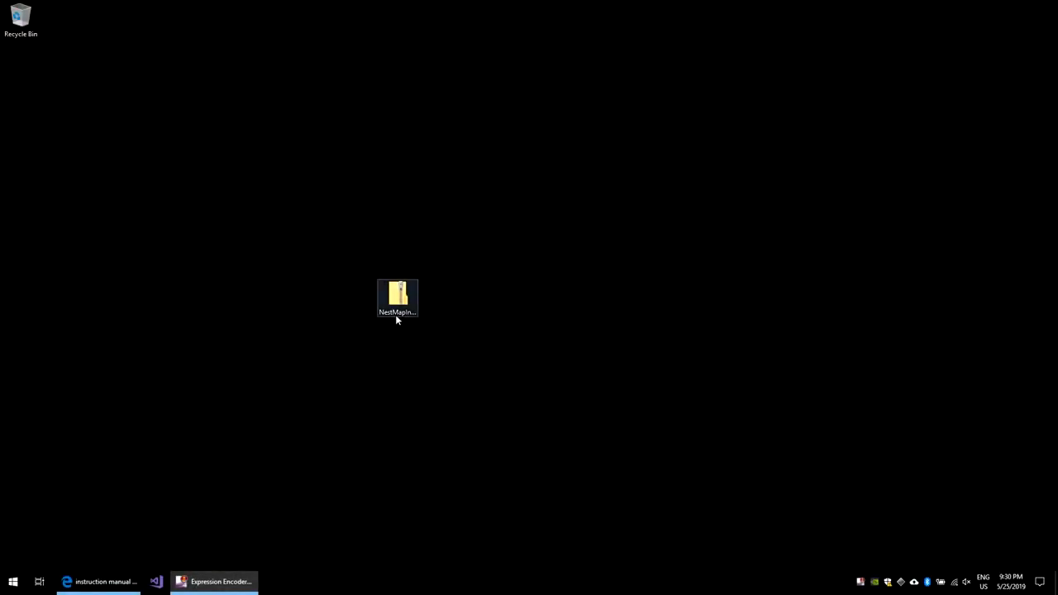
Step: Open NestMapInstallWin10.zip, enter the NestMapBetaInstallWin10 folder and launch setup.exe
left_click(396, 317)
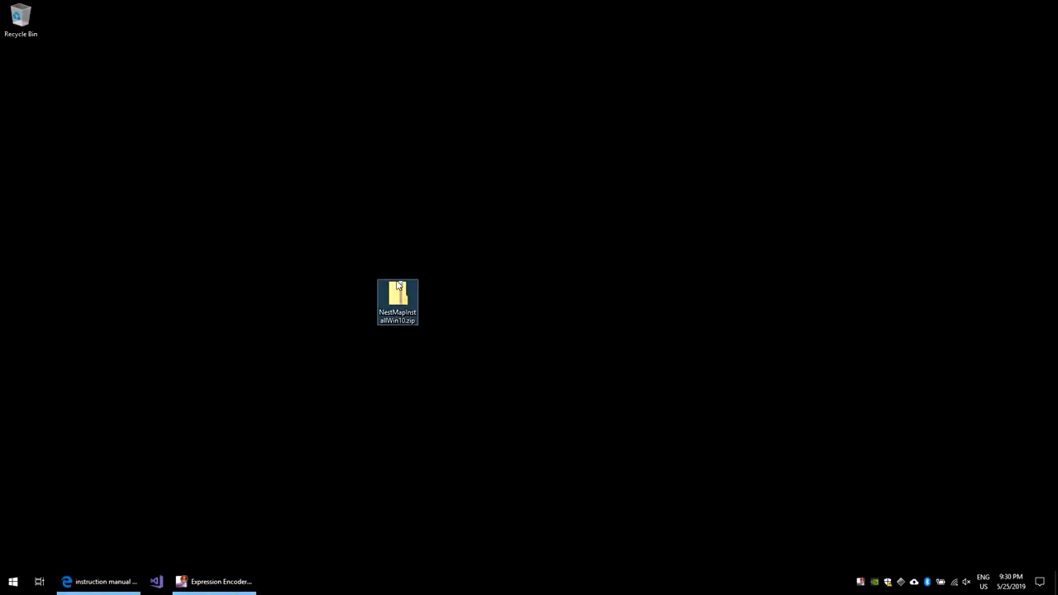
double_click(398, 284)
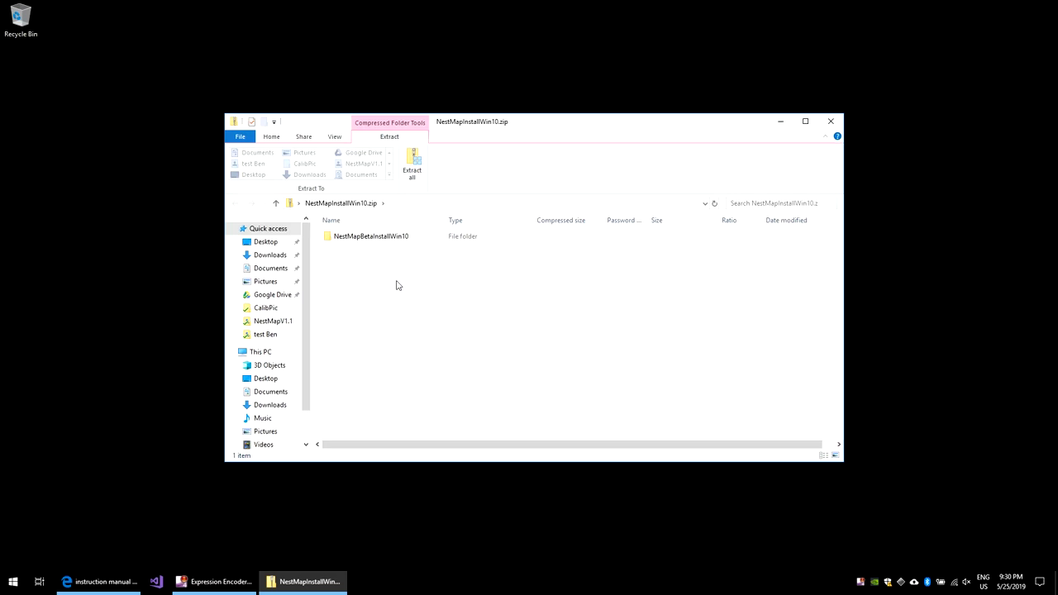
double_click(369, 237)
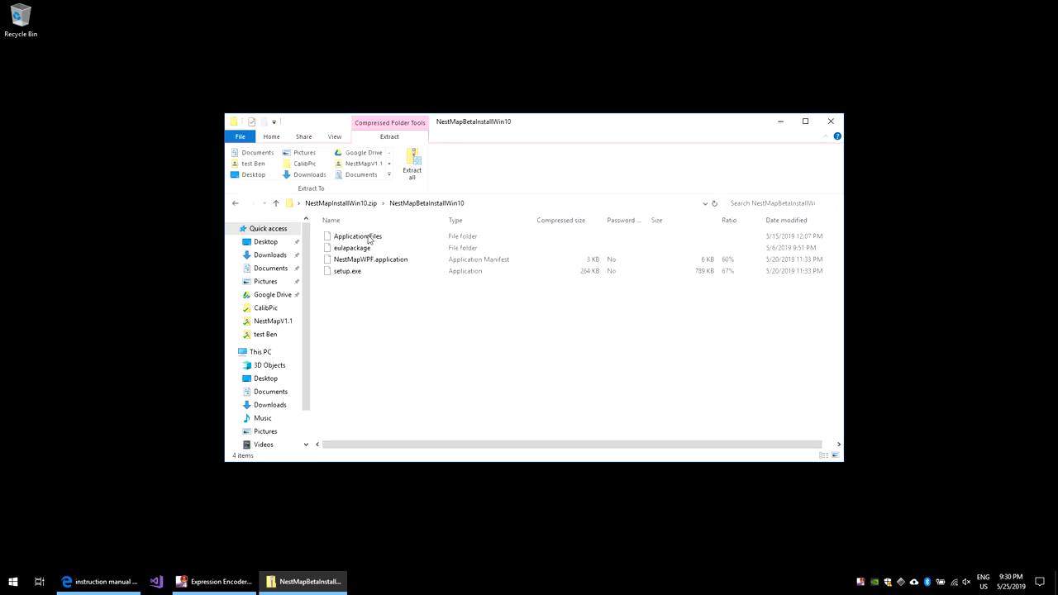
left_click(336, 274)
double_click(337, 275)
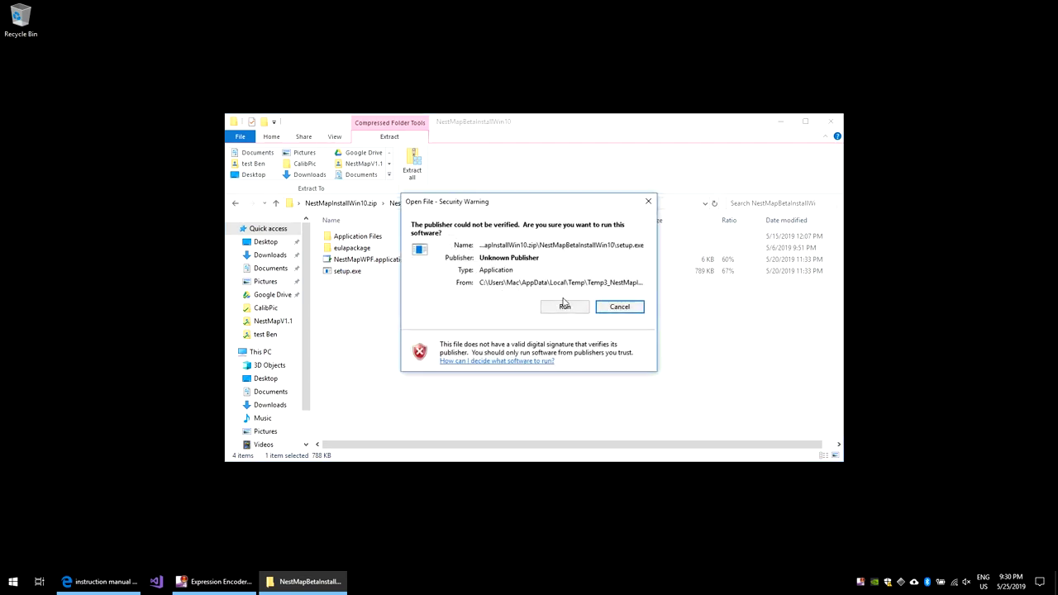
Step: Allow the unverified installer to run and accept the NestMap licence agreement
left_click(583, 307)
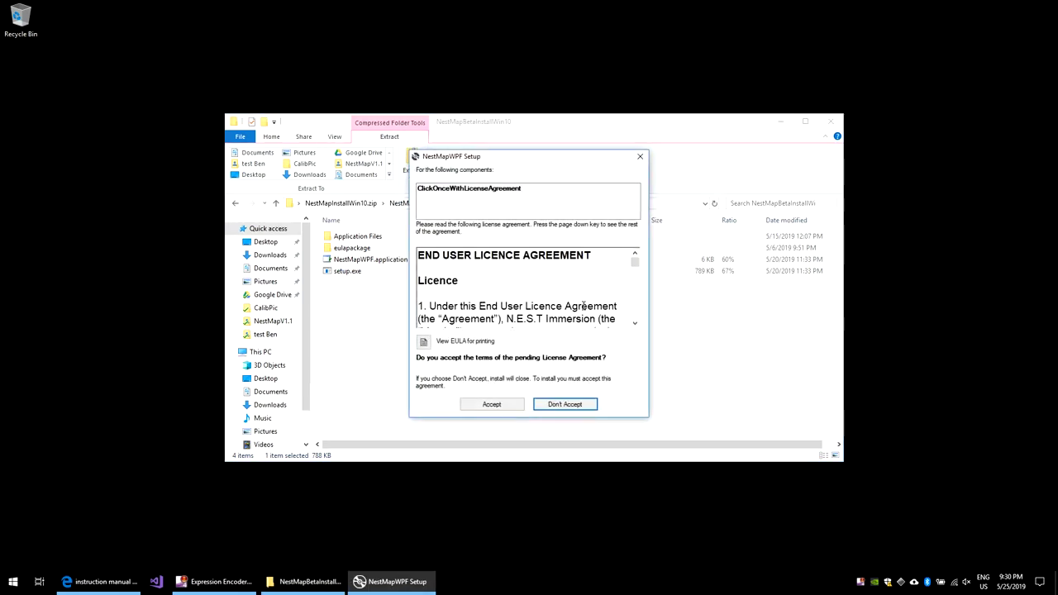
left_click(510, 404)
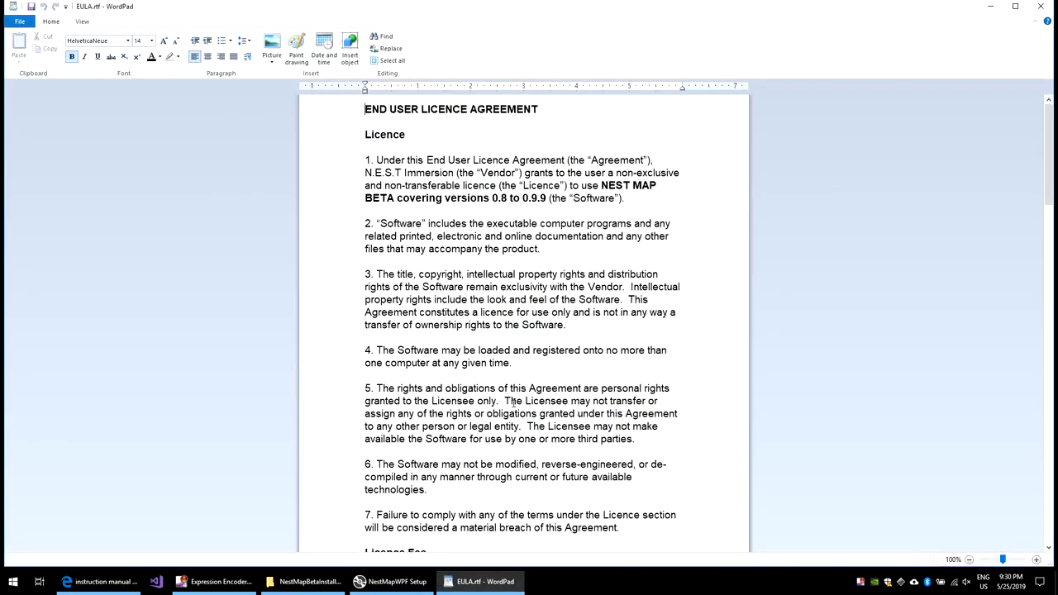
scroll(513, 402, "down", 20)
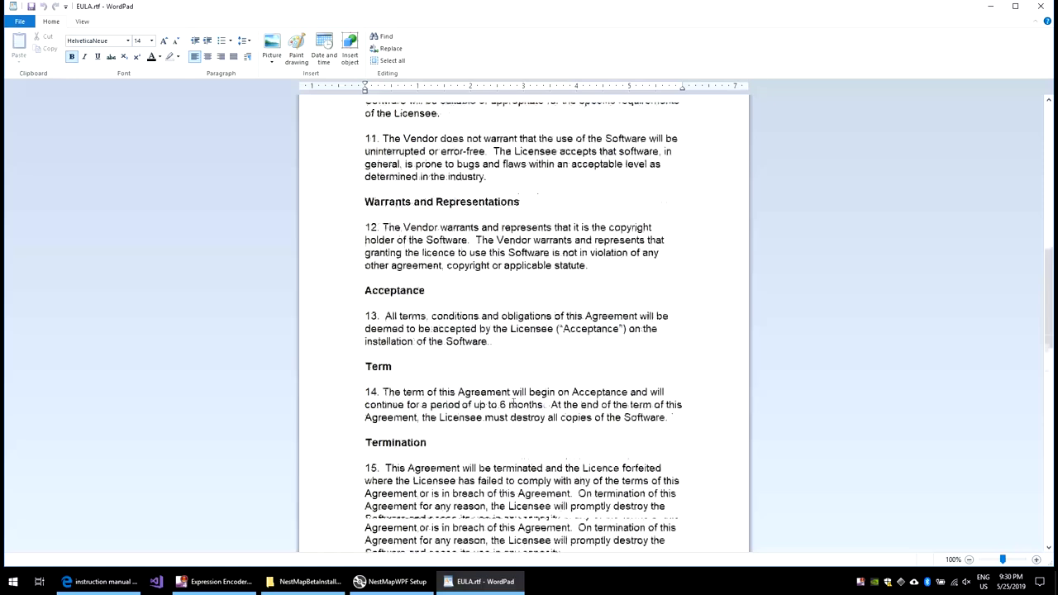
scroll(512, 403, "down", 5)
Step: Close the EULA document and confirm installing NestMap despite the unverified publisher
left_click(1040, 6)
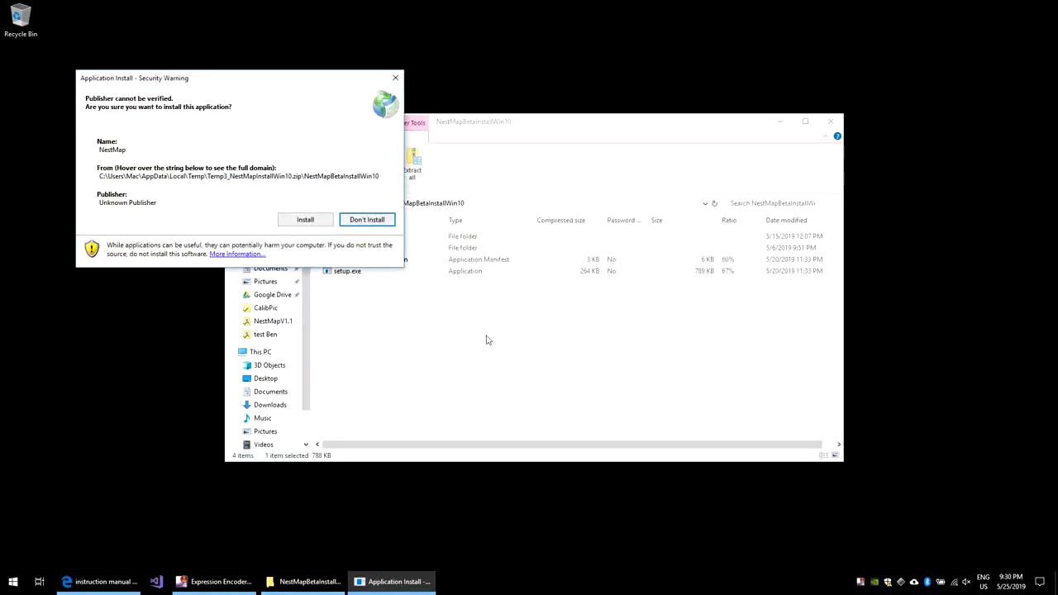
left_click(327, 222)
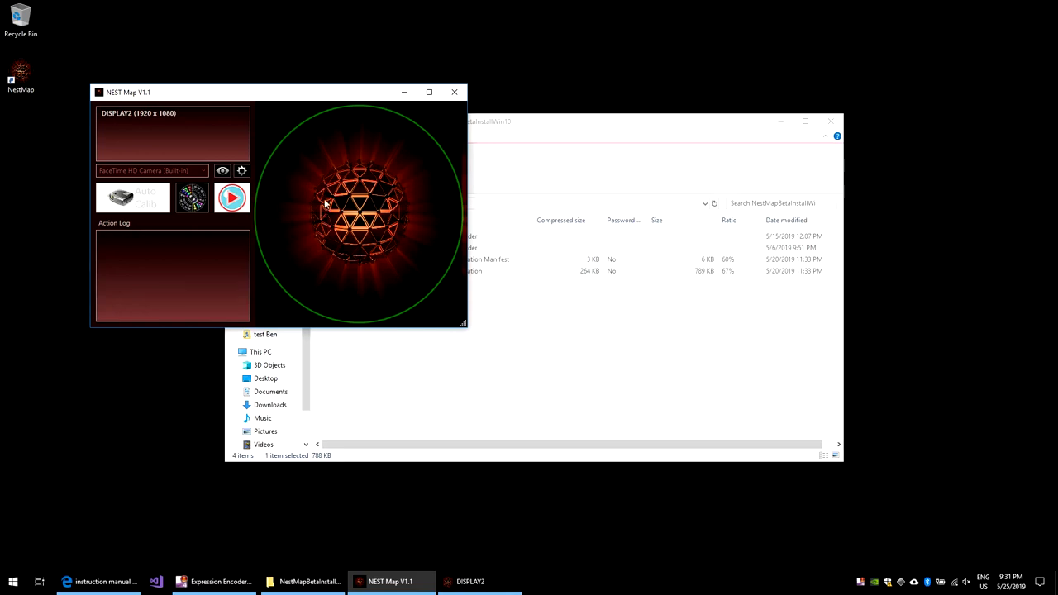
Step: Enter the licence key in NestMap Settings, register this PC, and move Settings aside
left_click(241, 171)
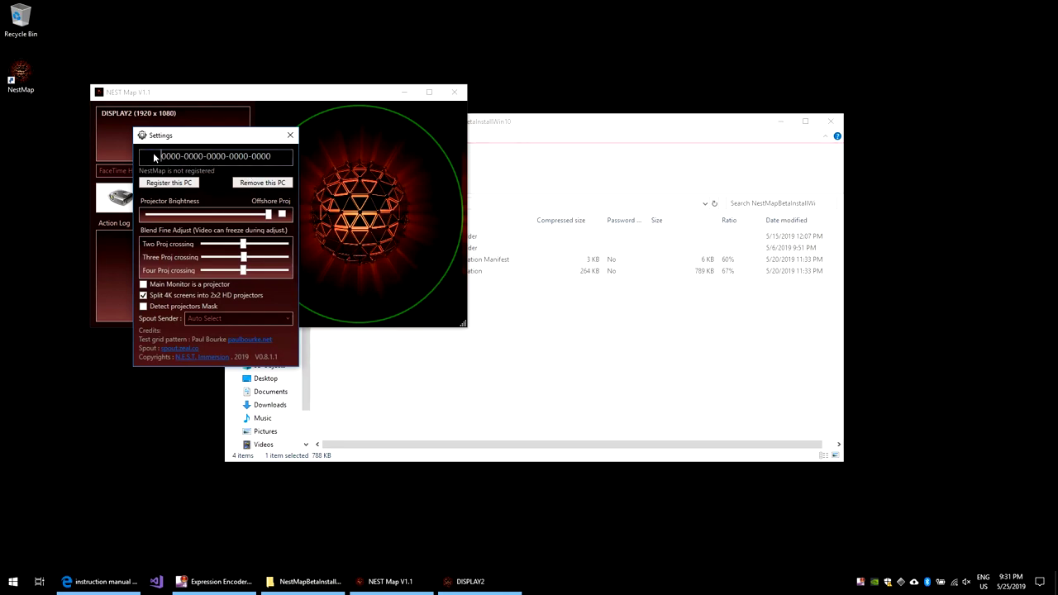
left_click_drag(154, 157, 197, 162)
left_click(257, 160)
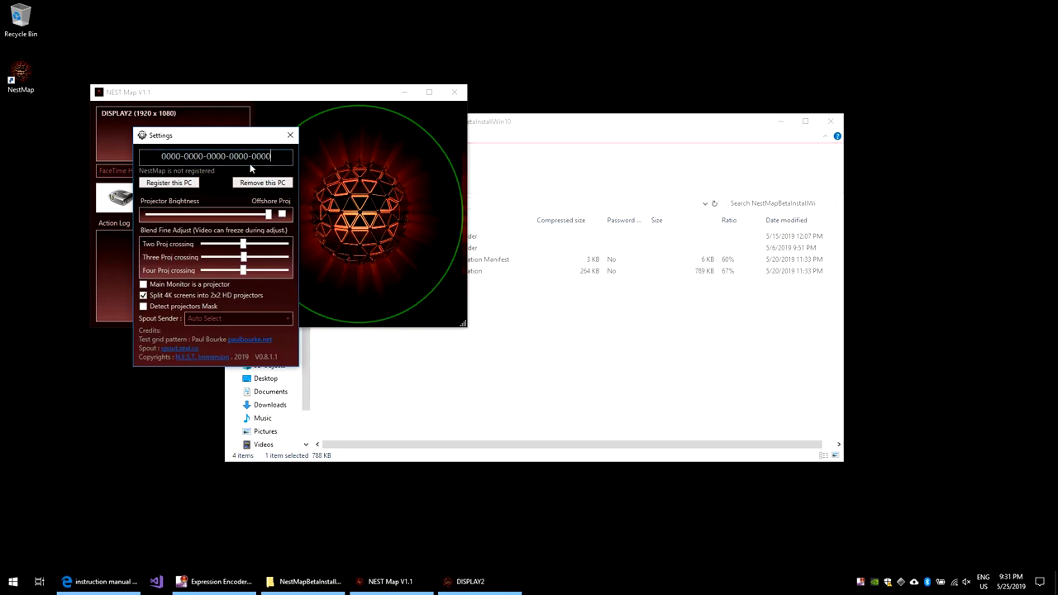
left_click(195, 186)
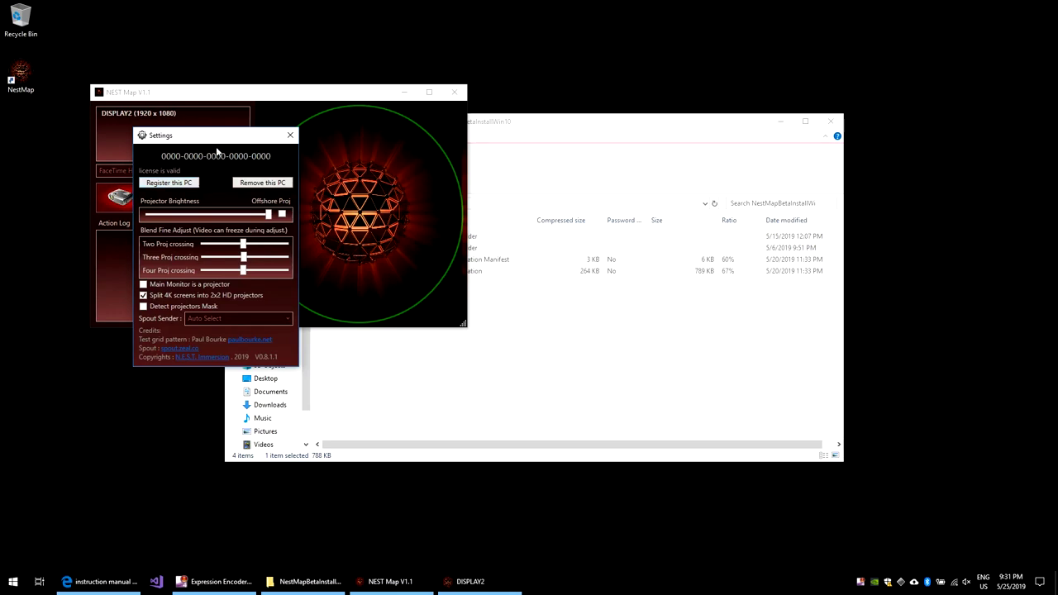
left_click_drag(222, 142, 384, 106)
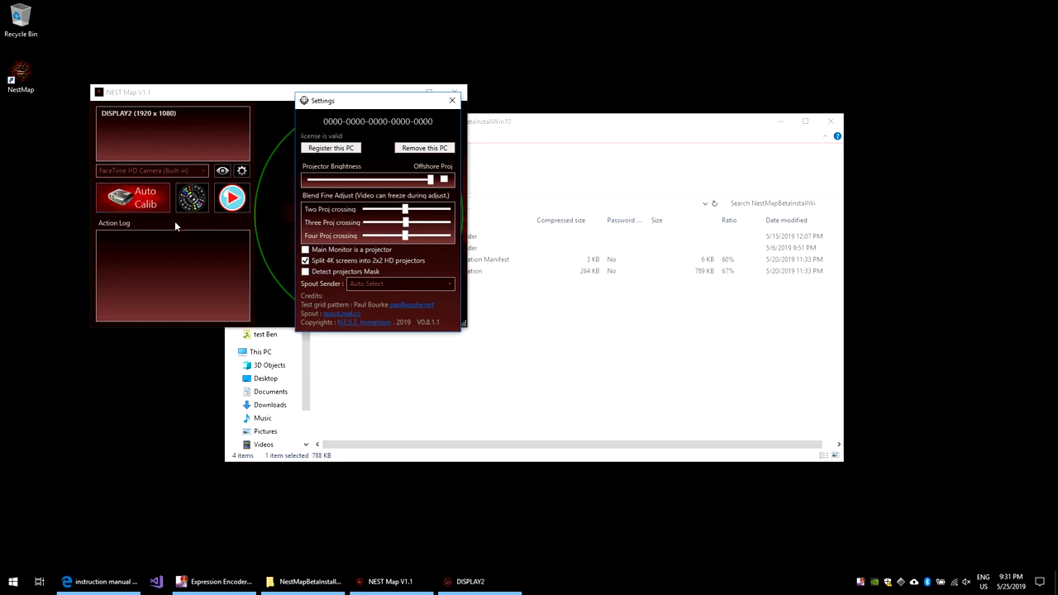
Step: Enable 'Main Monitor is a projector' in NestMap Settings
left_click(305, 250)
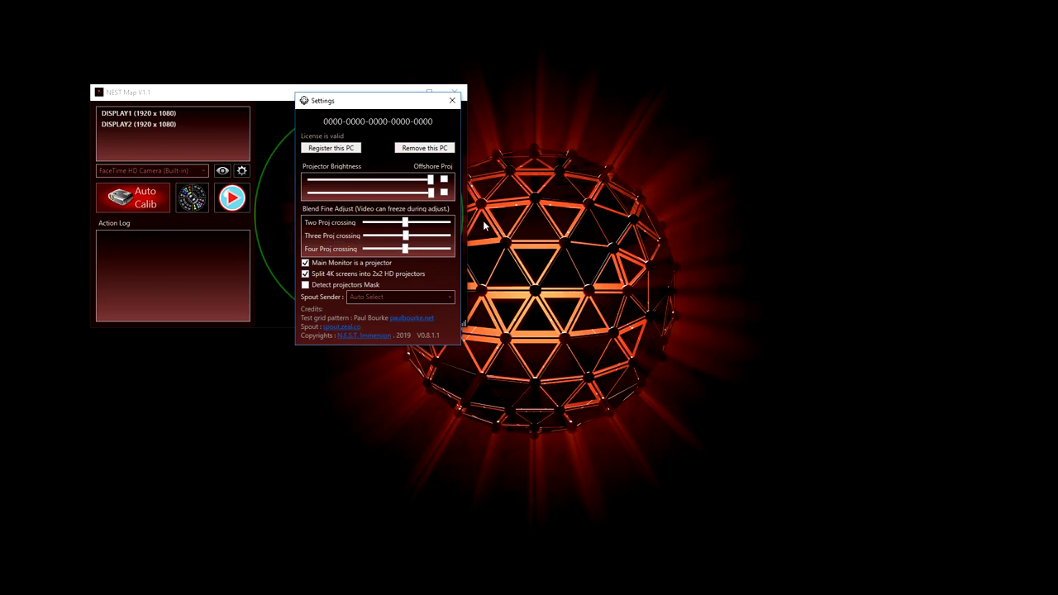
Step: Close Settings to reveal the eight quarter outputs of DISPLAY1 and DISPLAY2
left_click(452, 101)
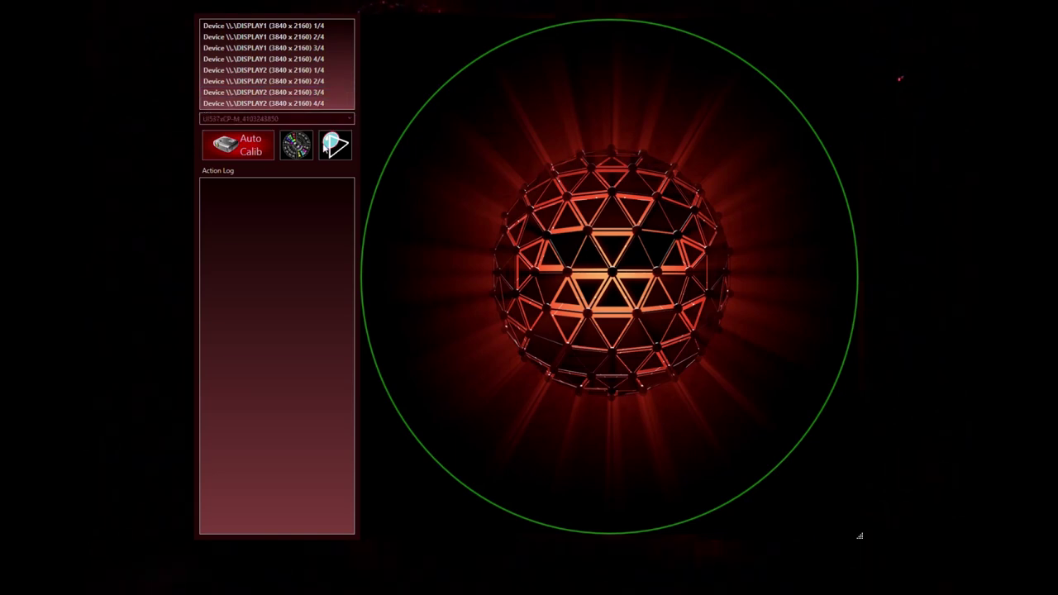
Step: Run Auto Calib on the projector outputs to compute the dome mapping and blend
left_click(225, 157)
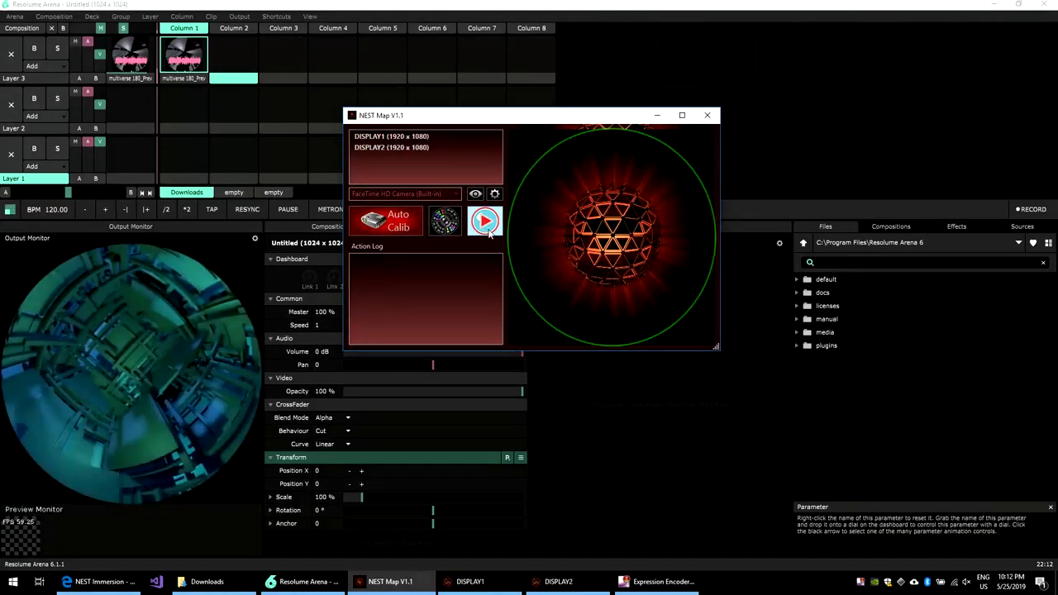
Step: Play the video through the dome mapping and shift the NEST Map window off the footage
left_click(484, 223)
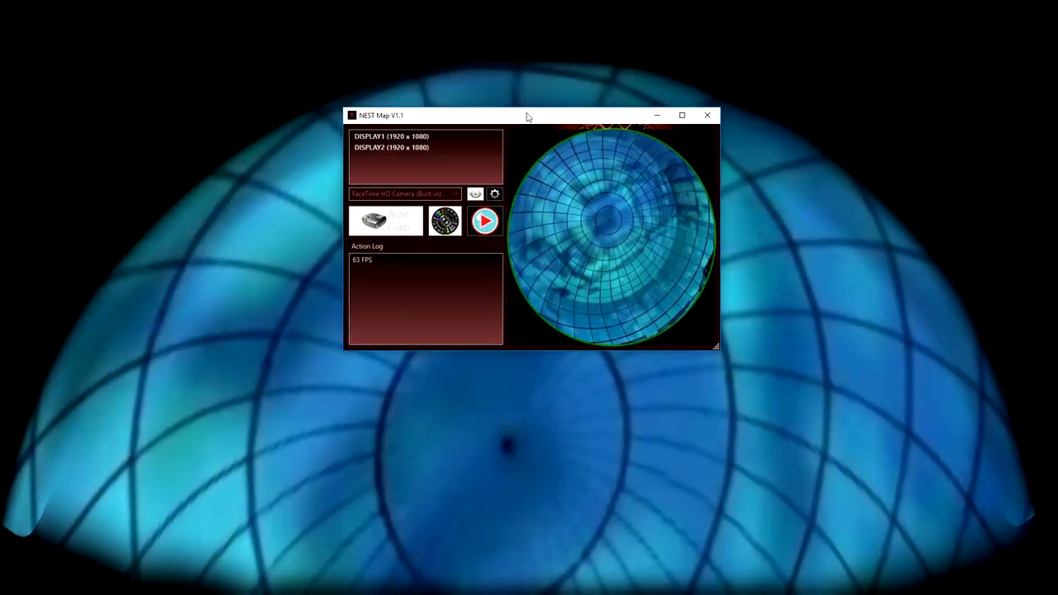
left_click_drag(530, 119, 599, 135)
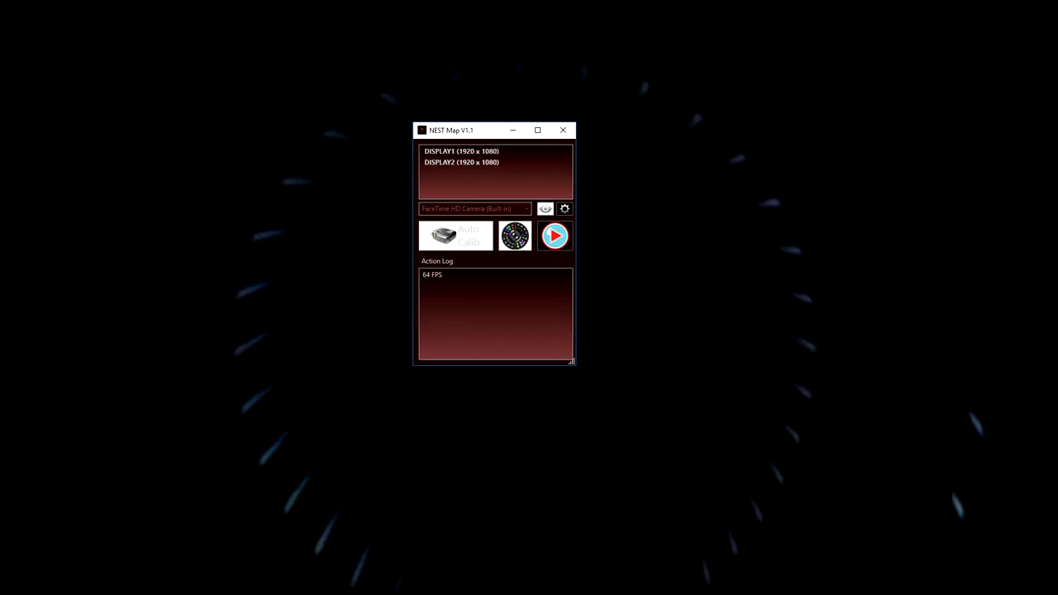
Step: Stop the video and set the Spout Sender to 'Arena - Composition' in Settings
left_click(557, 241)
left_click(556, 239)
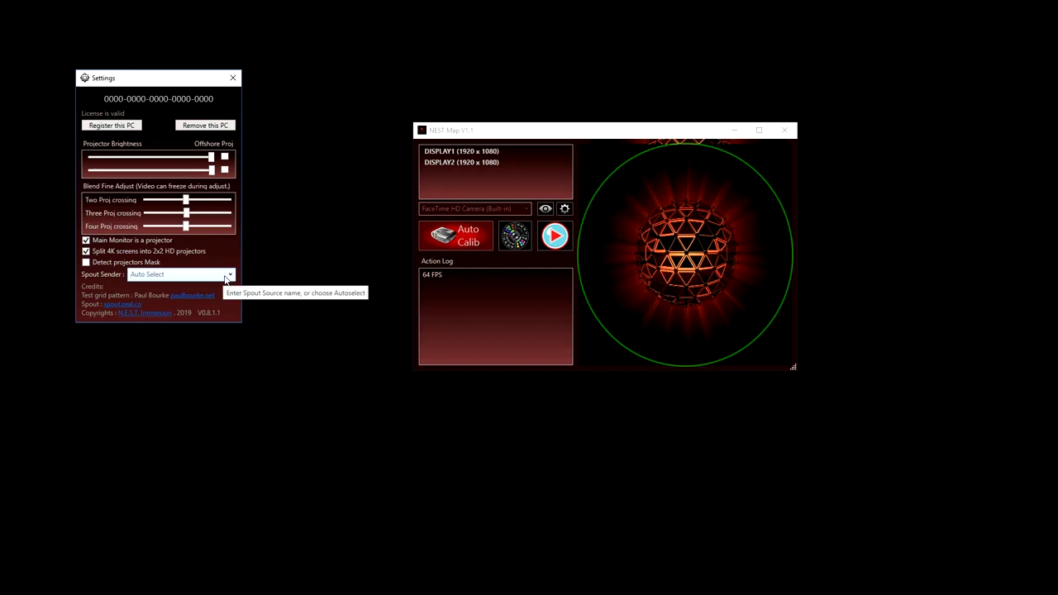
left_click(226, 276)
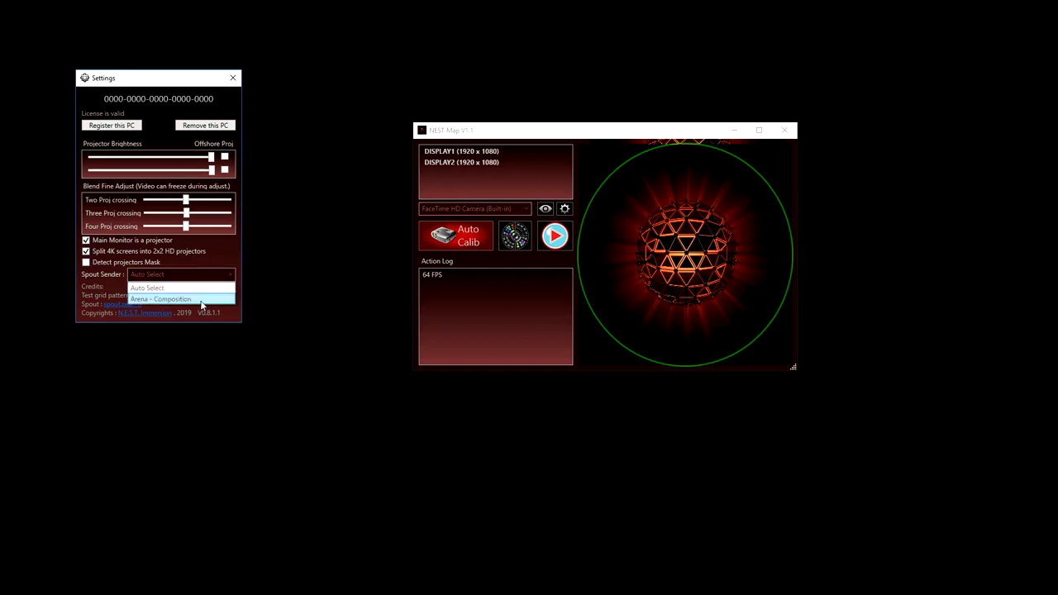
left_click(201, 301)
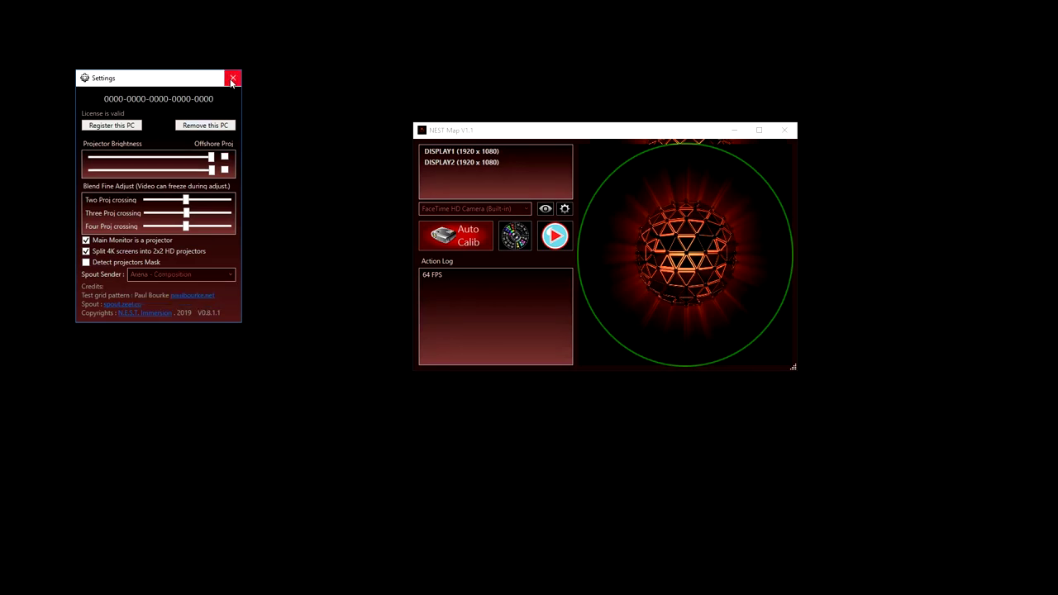
left_click(232, 79)
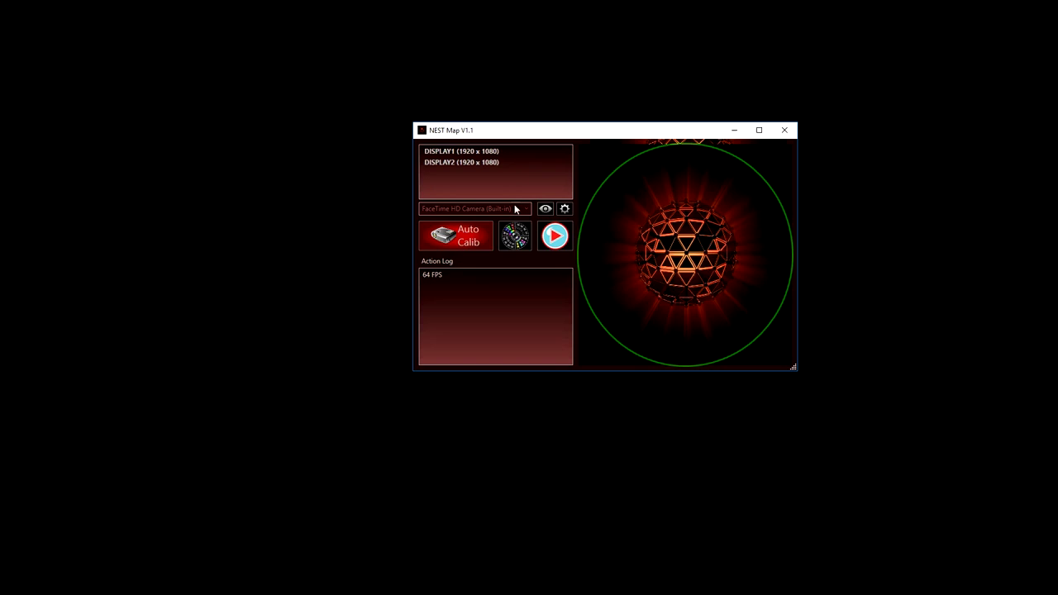
Step: Play the Arena composition with the test grid, then toggle DISPLAY2 and DISPLAY1, ending on DISPLAY1
left_click(567, 239)
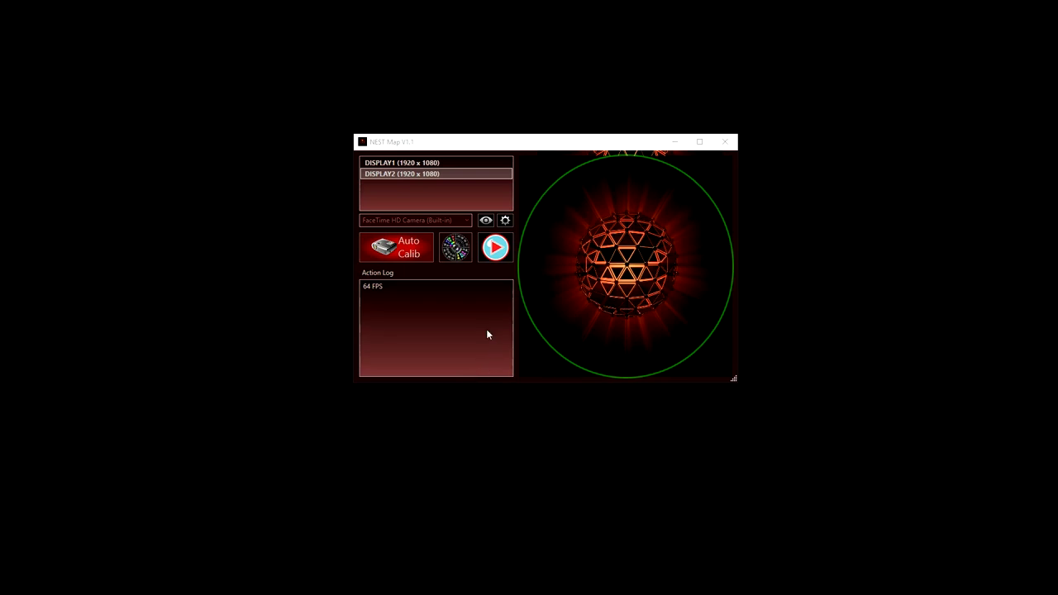
left_click(449, 249)
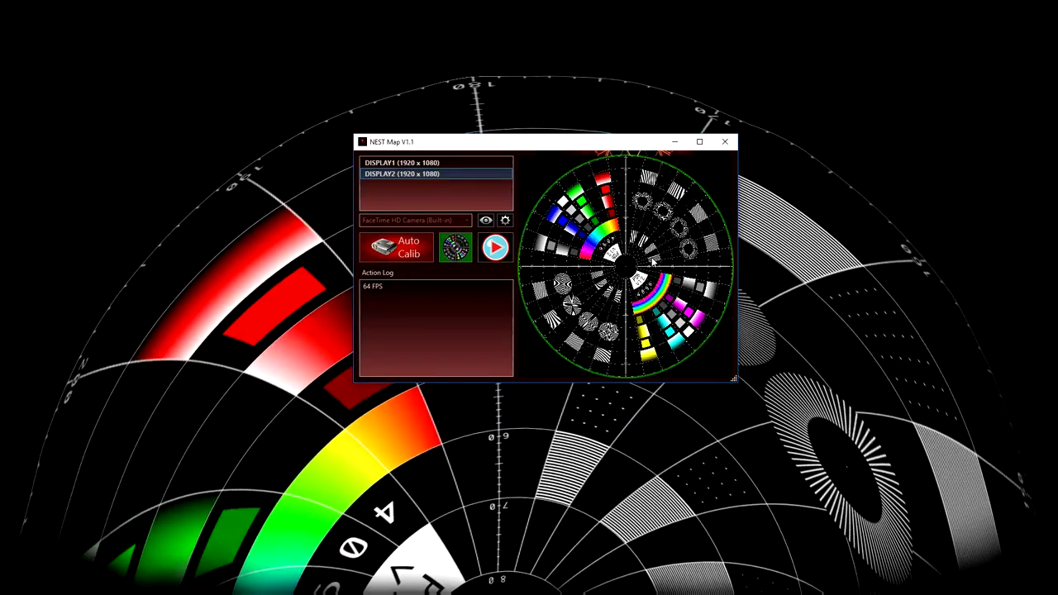
key("Up")
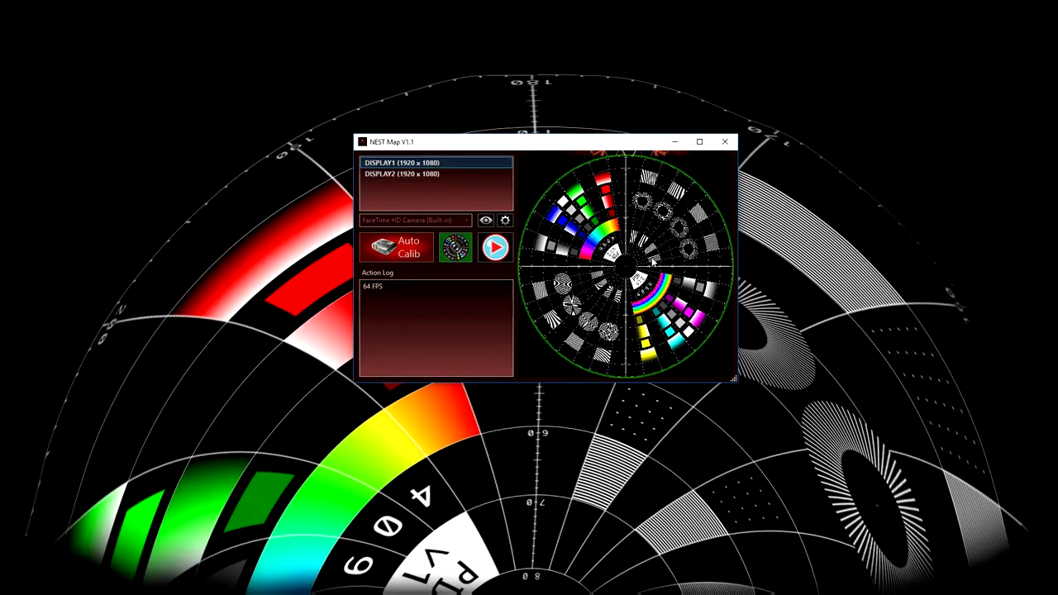
key("Down")
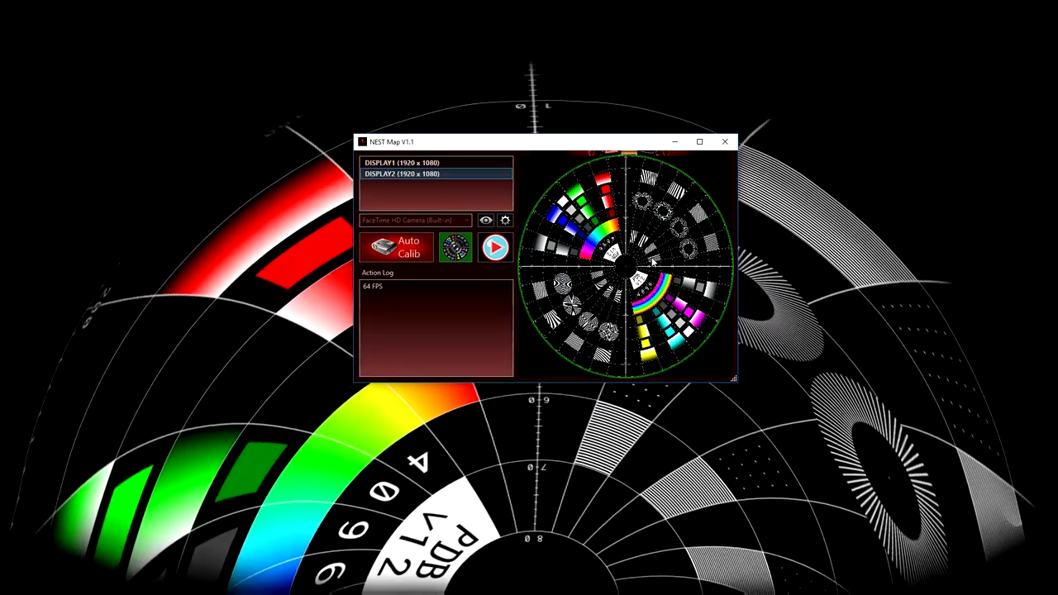
key("Up")
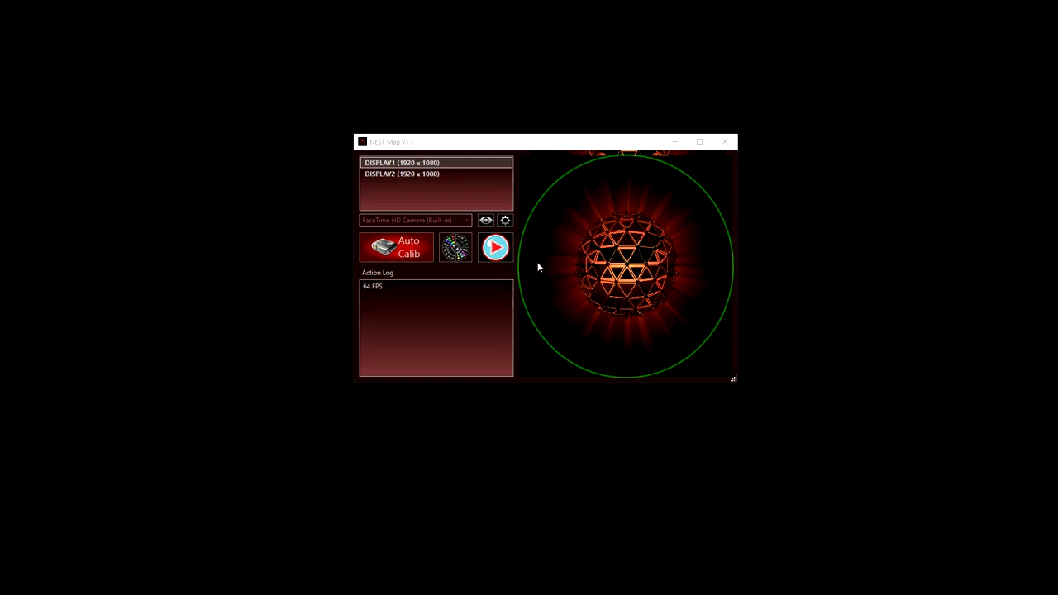
Step: Launch Resolume Arena, play the Layer 3 Solid Color clip for white output, and return to NestMap
key("super")
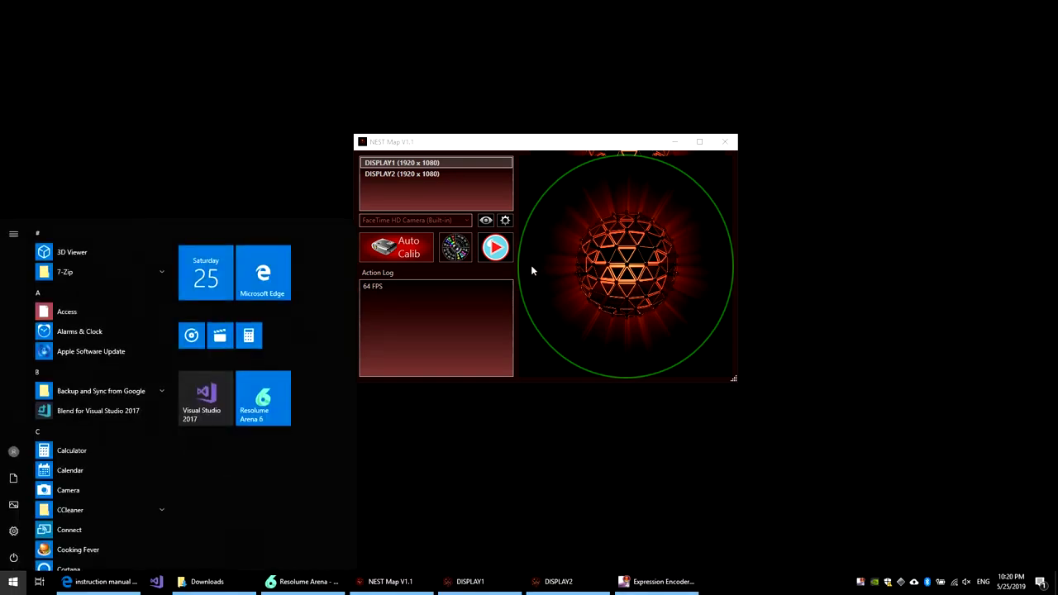
left_click(340, 580)
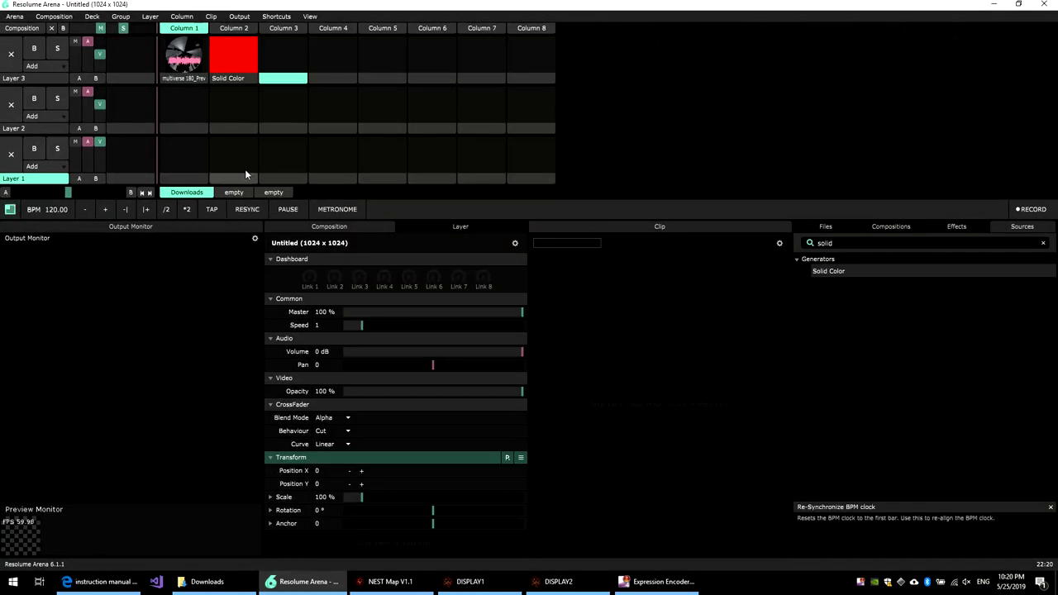
left_click(238, 54)
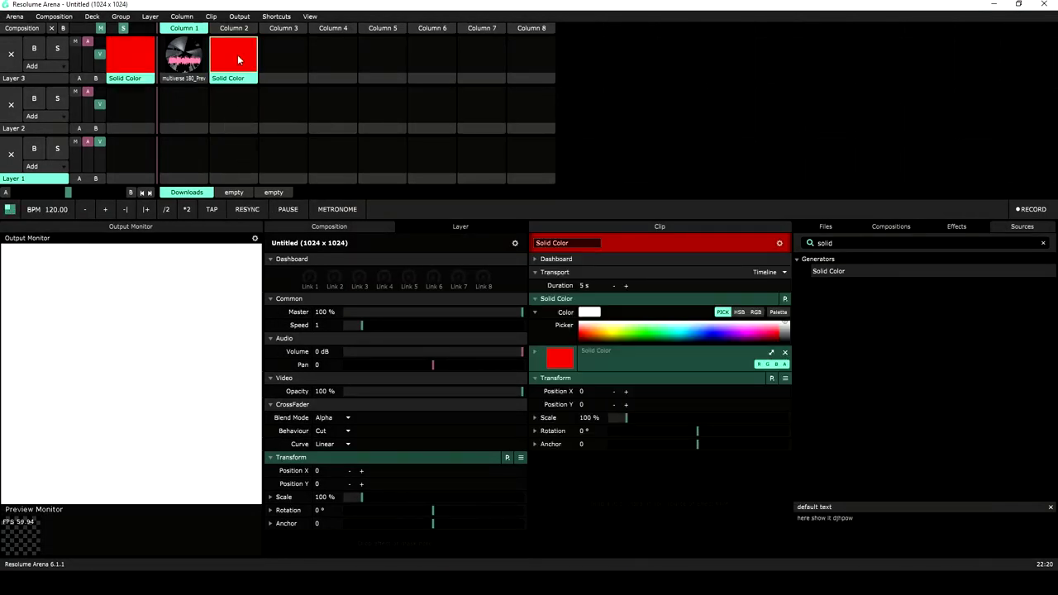
key("alt+Tab")
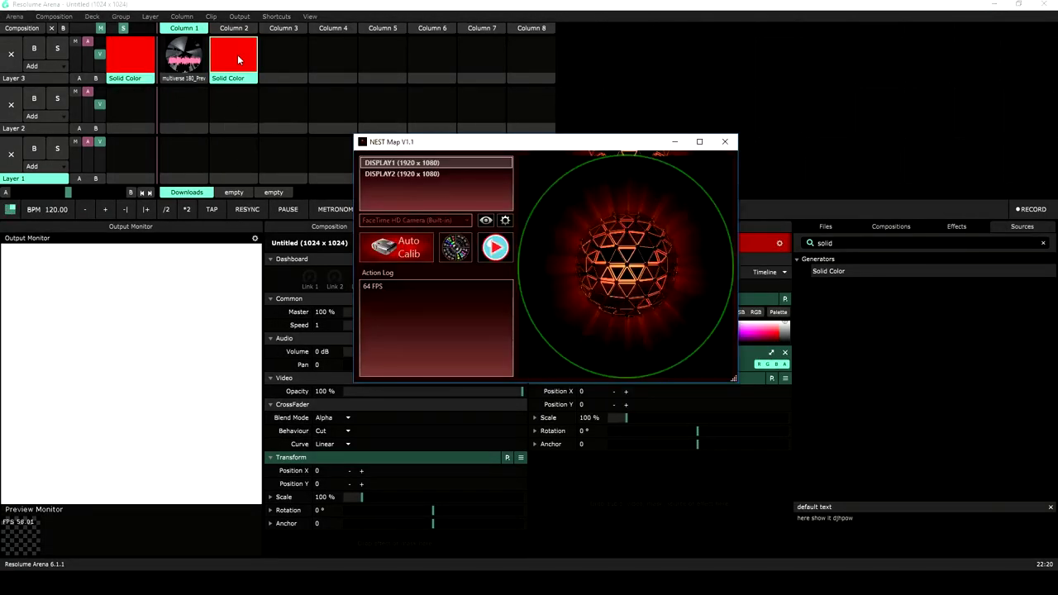
Step: Start projecting the white feed onto the dome and nudge the Four Proj crossing blend slightly lower
left_click(499, 248)
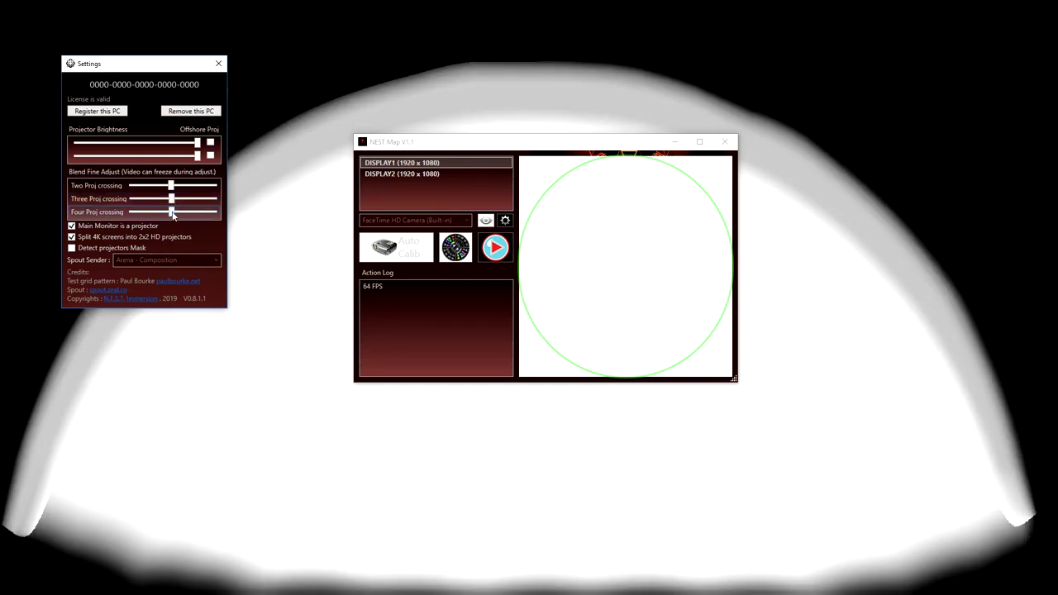
mouse_move(171, 212)
left_mouse_down()
mouse_move(153, 213)
mouse_move(174, 214)
left_mouse_up()
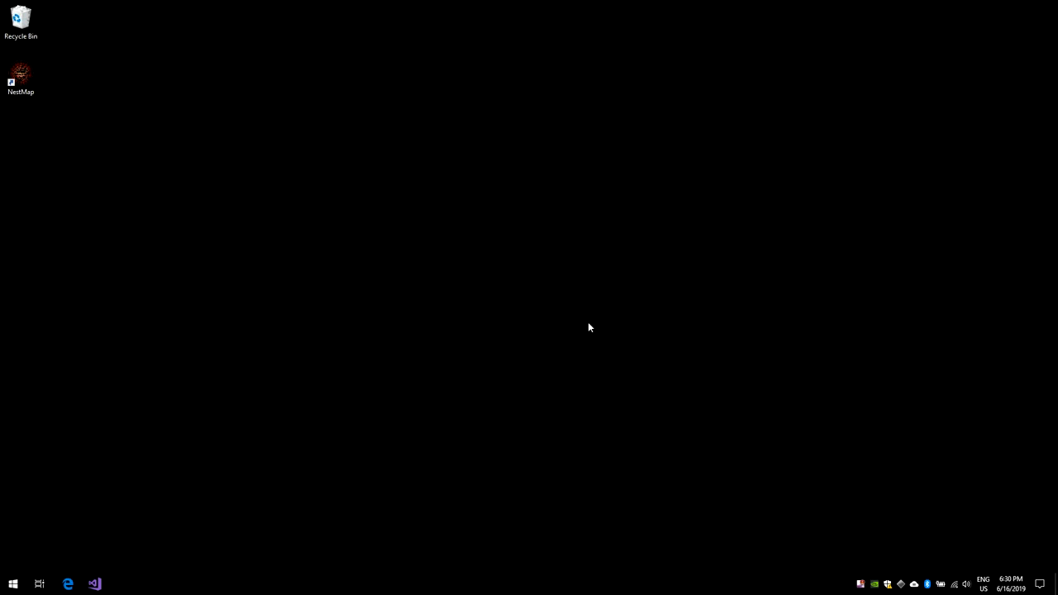
Step: Browse to Documents\NestMap\CalibPic and enlarge the window to show all seven calibration images
key("super+e")
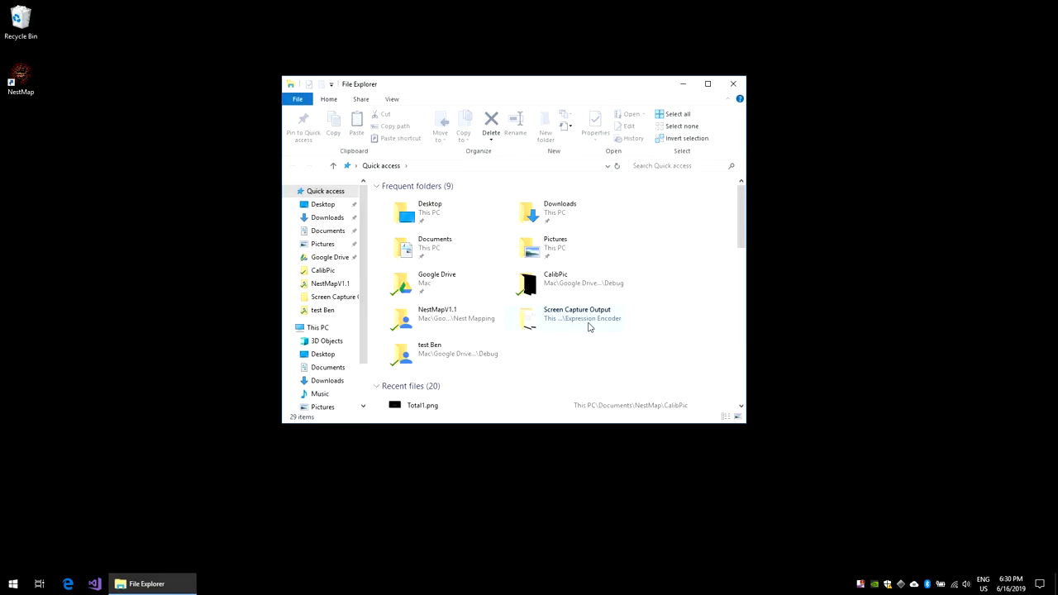
left_click(416, 251)
double_click(416, 250)
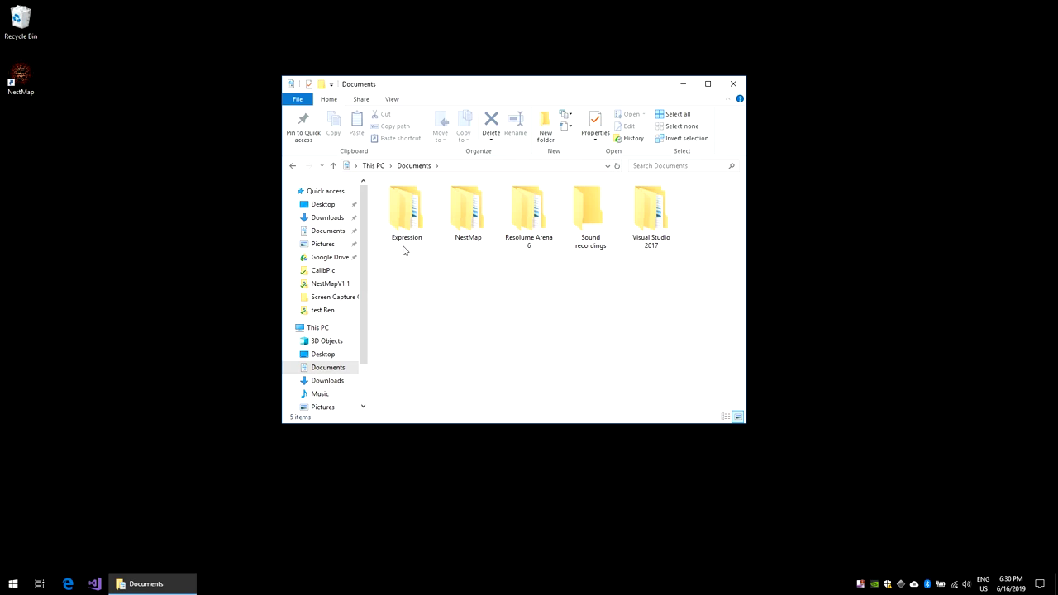
left_click(467, 220)
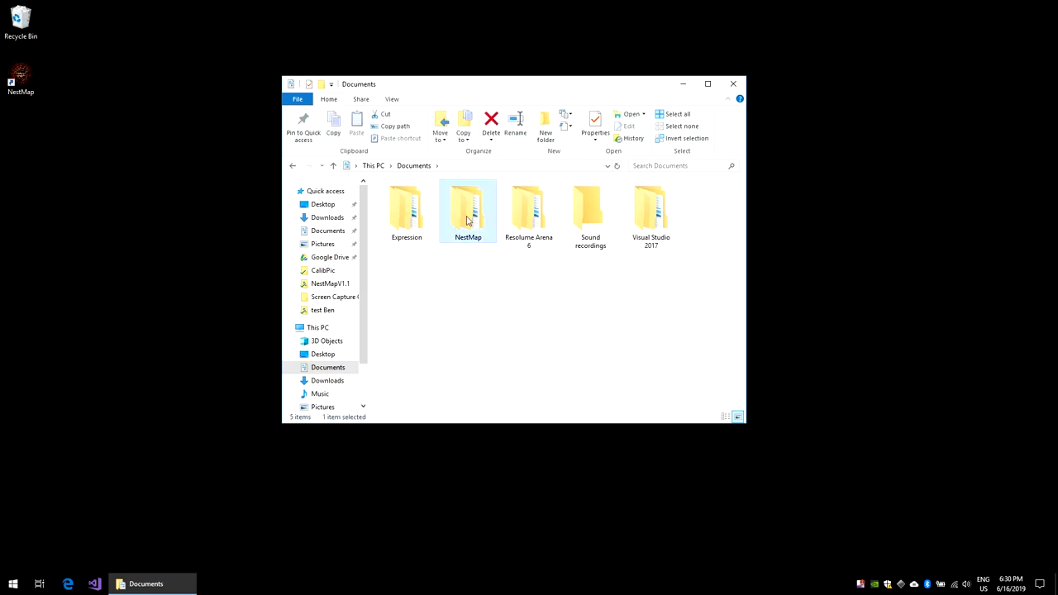
double_click(468, 220)
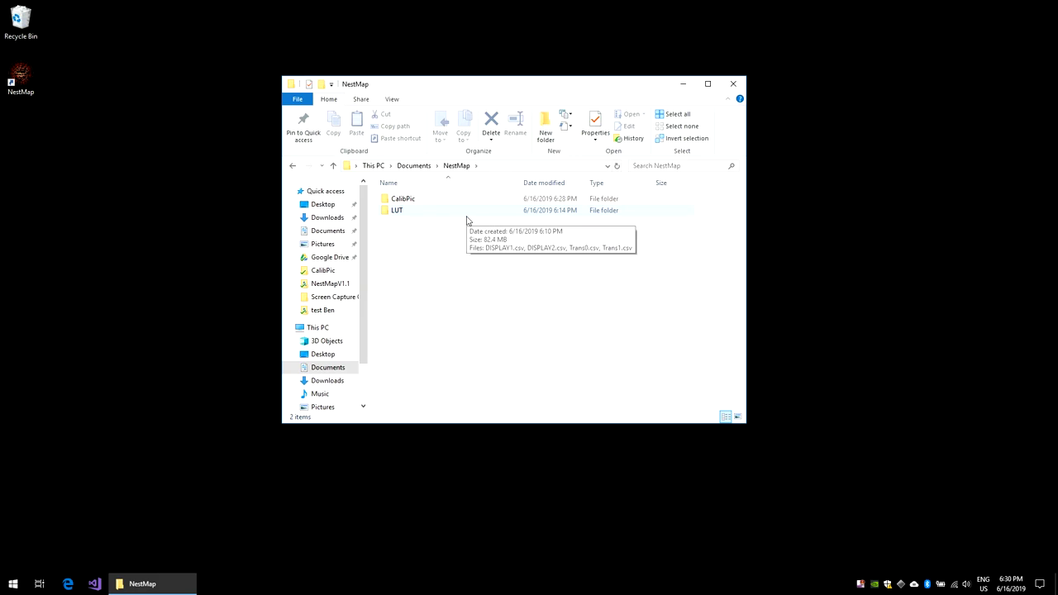
double_click(397, 200)
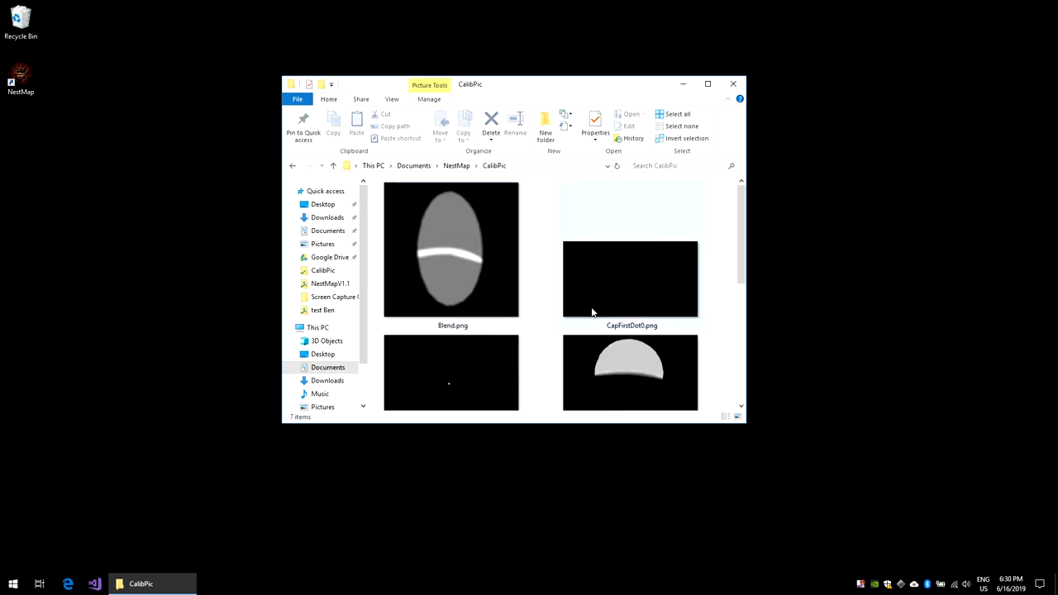
scroll(591, 313, "down", 5)
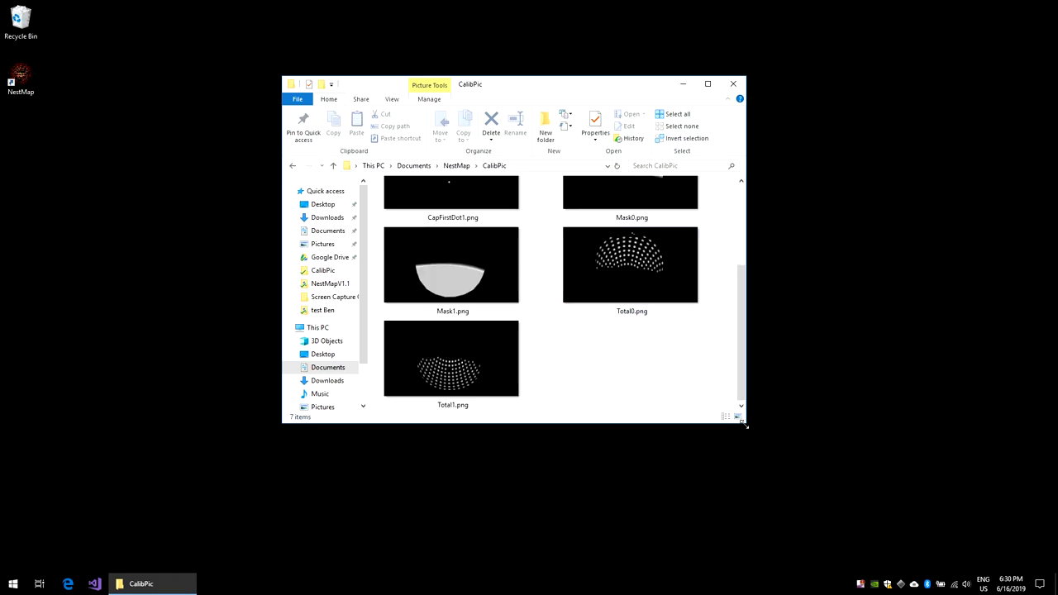
left_click_drag(745, 425, 896, 526)
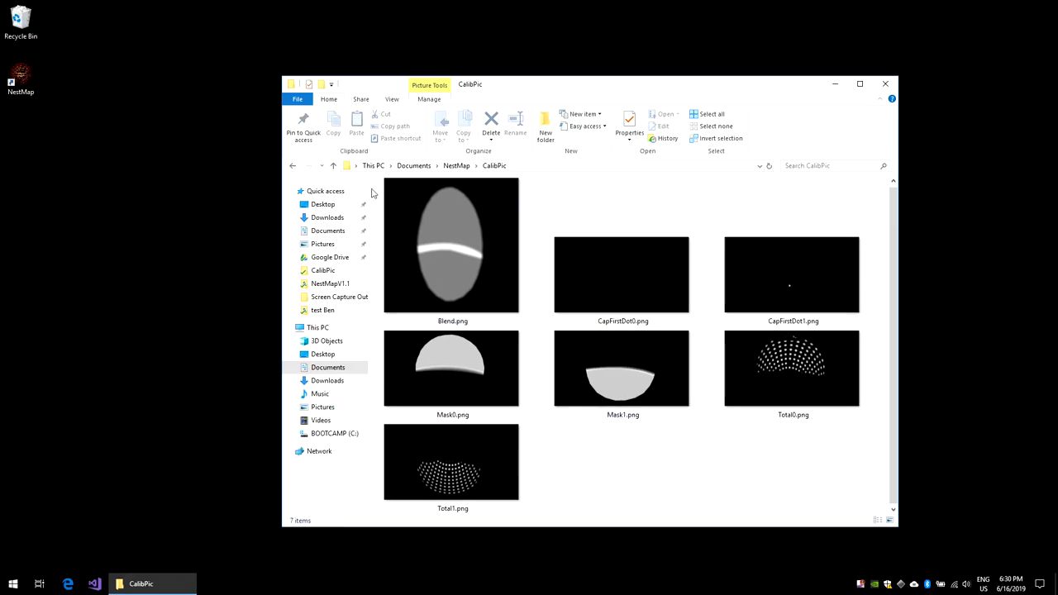
Step: Open NestMap\LUT, select the four CSV files to review them, then go back up to Documents
left_click(333, 166)
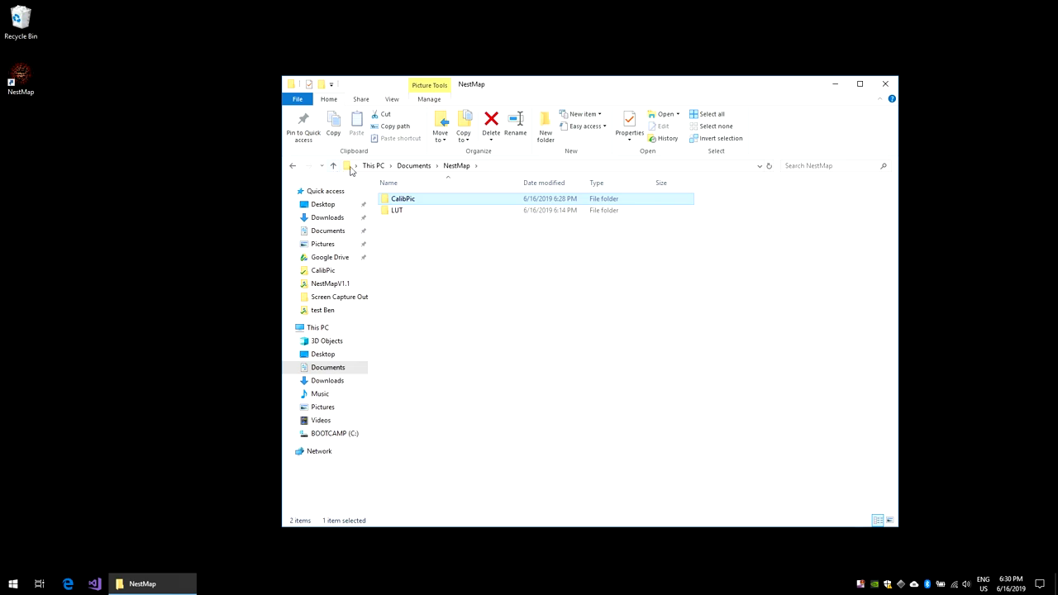
left_click(397, 212)
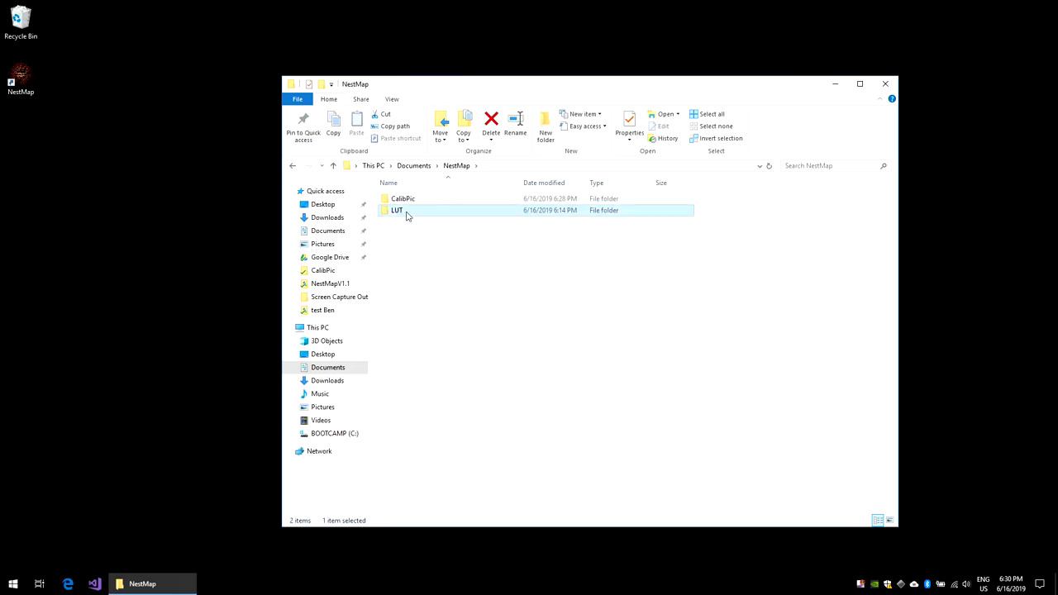
double_click(409, 216)
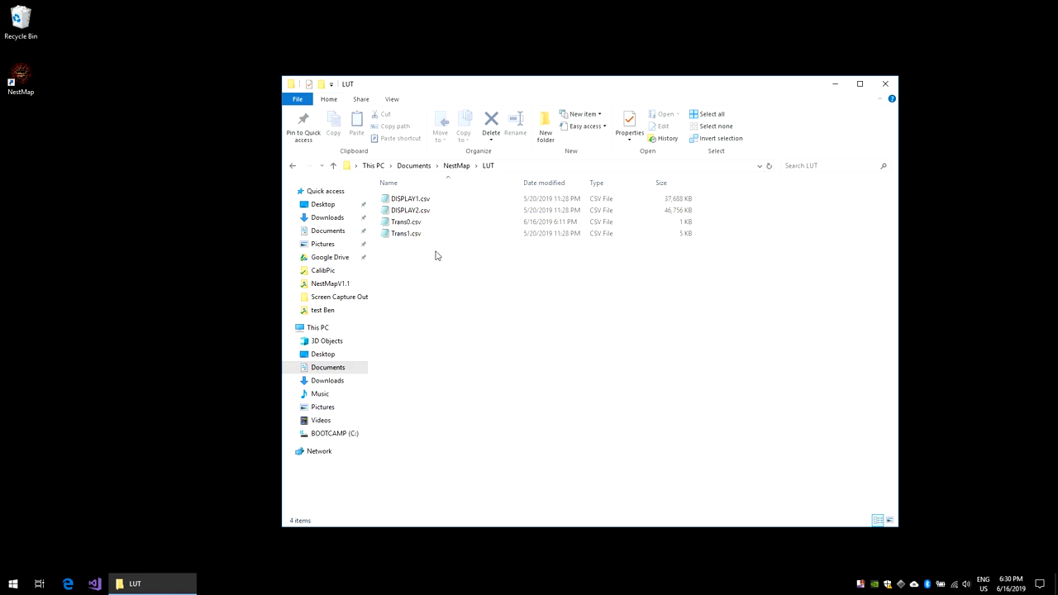
left_click_drag(436, 255, 390, 195)
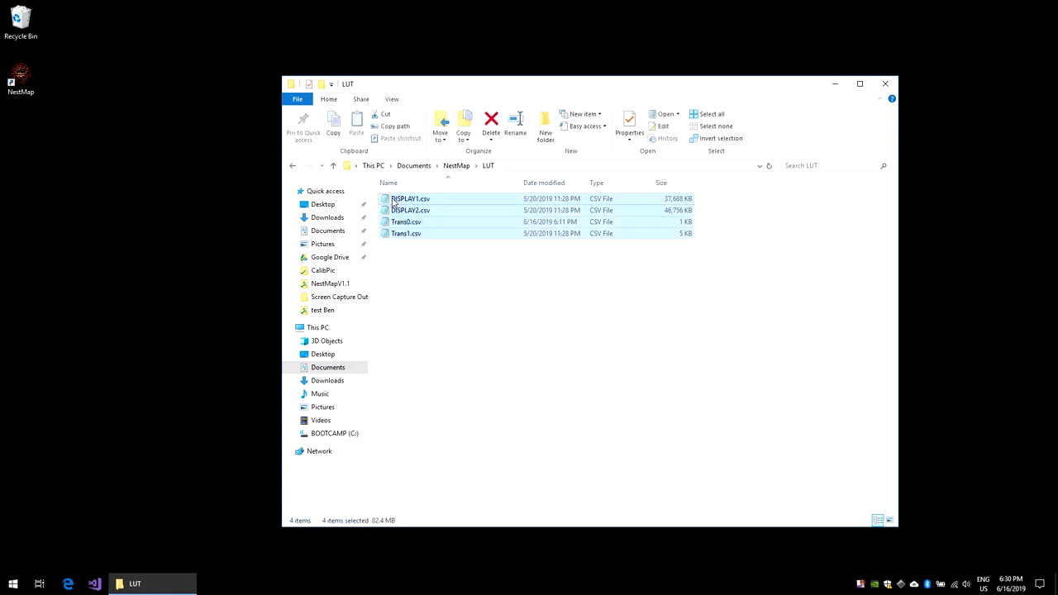
left_click(458, 297)
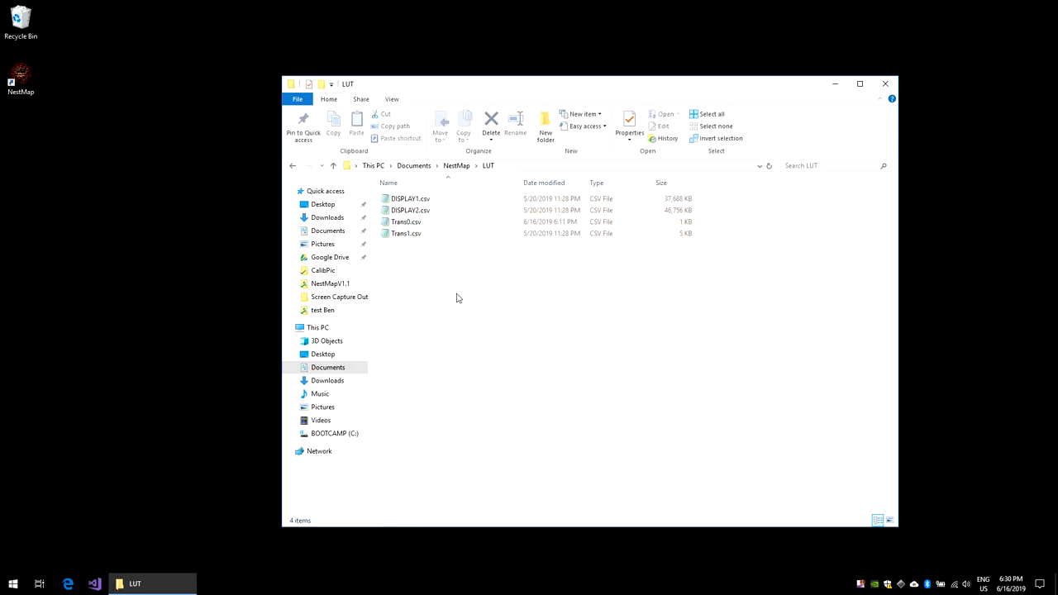
left_click(333, 167)
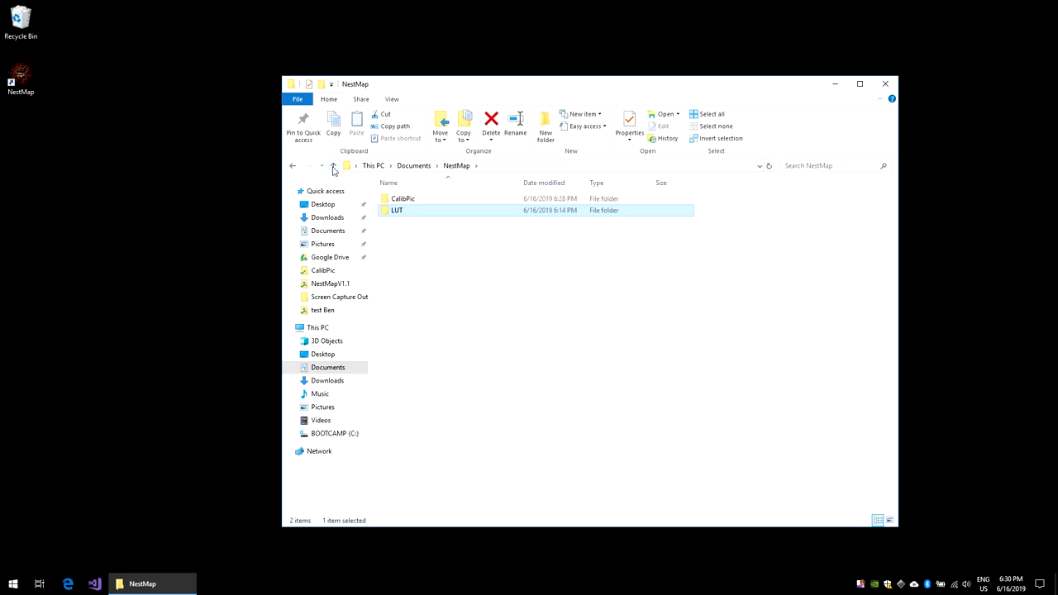
left_click(333, 167)
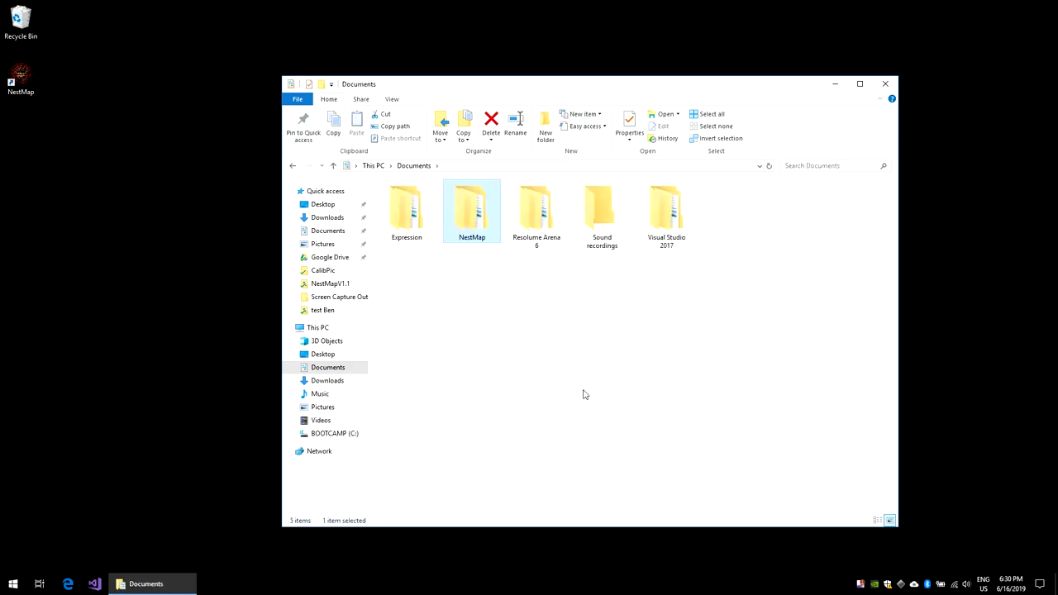